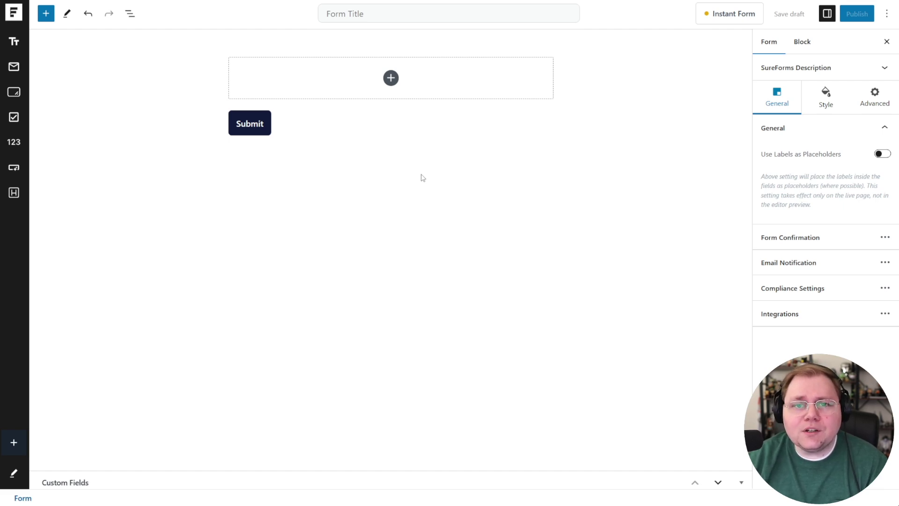
- Open the block inserter from the empty placeholder of the new form
{"action": "left_click", "coordinate": [392, 79]}
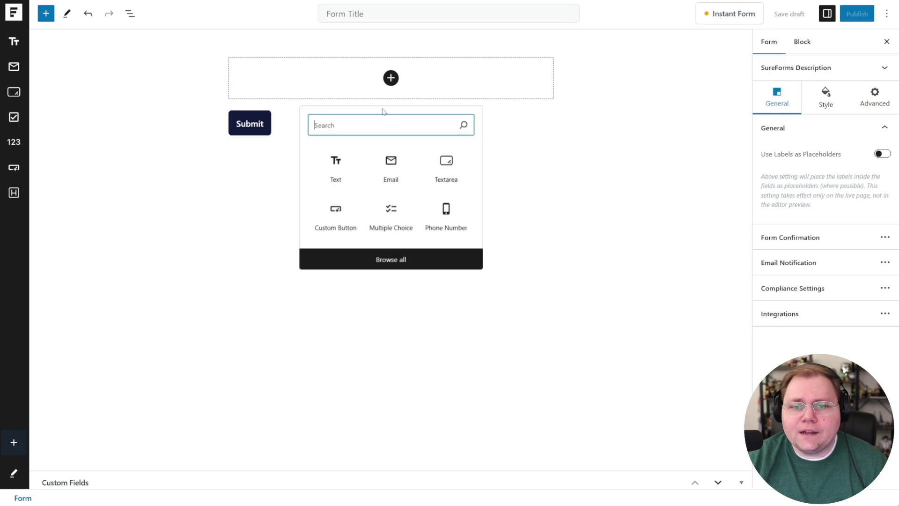
- Add a Text field and then an Email field to the form
{"action": "left_click", "coordinate": [336, 172]}
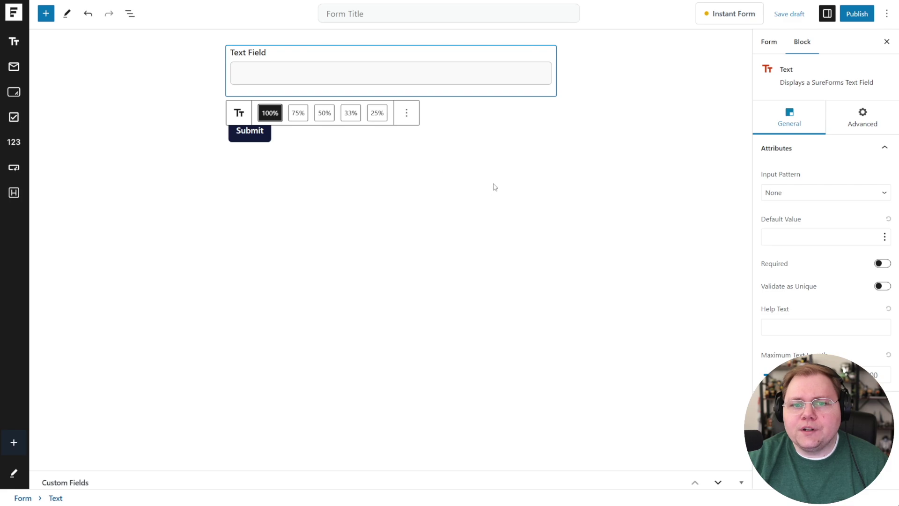
{"action": "left_click", "coordinate": [403, 134]}
{"action": "left_click", "coordinate": [390, 138]}
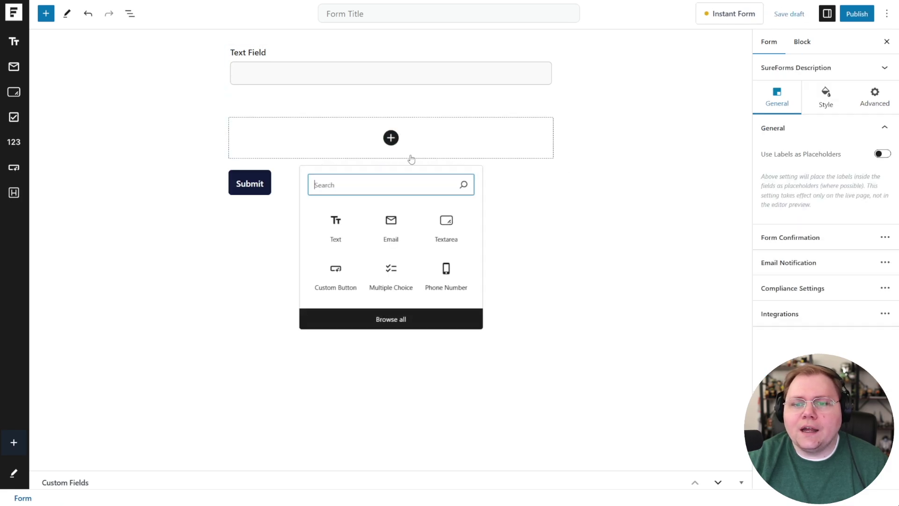
{"action": "left_click", "coordinate": [391, 224]}
- Rename the Text Field label to 'Your Name'
{"action": "left_click", "coordinate": [270, 53]}
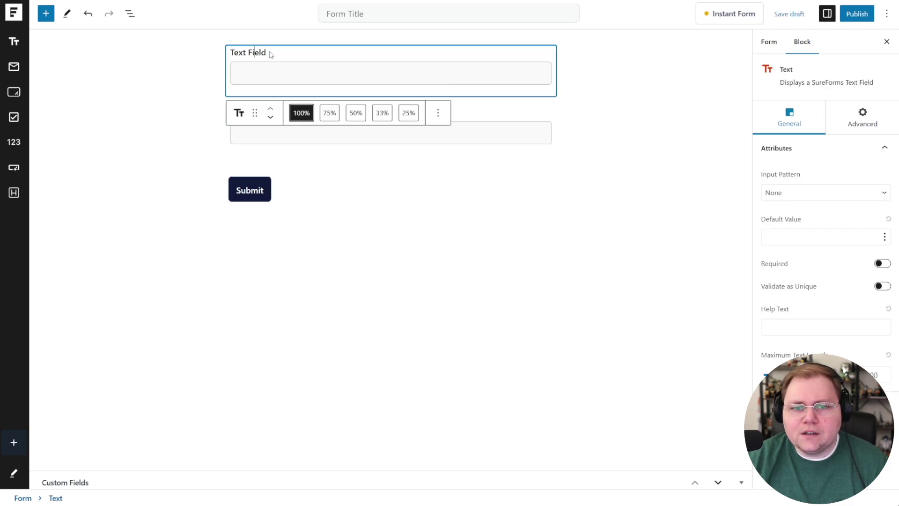
{"action": "left_click_drag", "start_coordinate": [268, 53], "coordinate": [230, 52]}
{"action": "type", "text": "Your Name"}
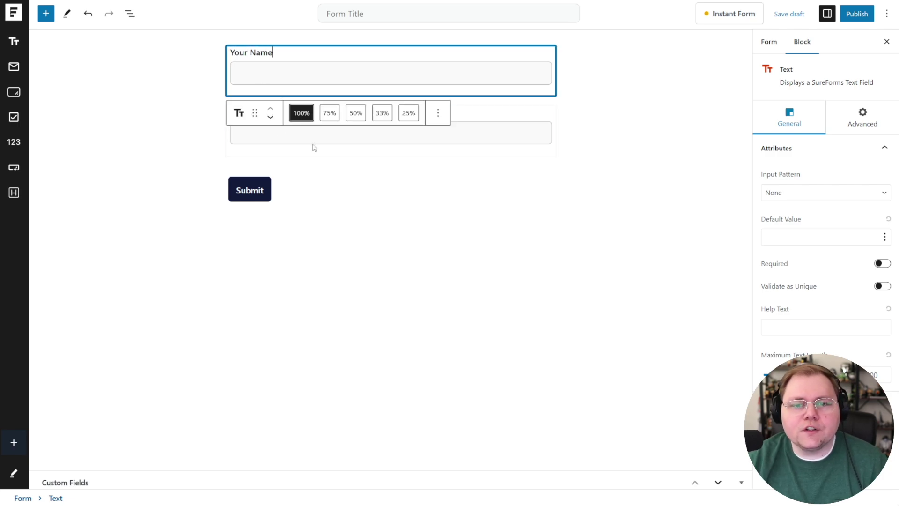
{"action": "left_click", "coordinate": [375, 167]}
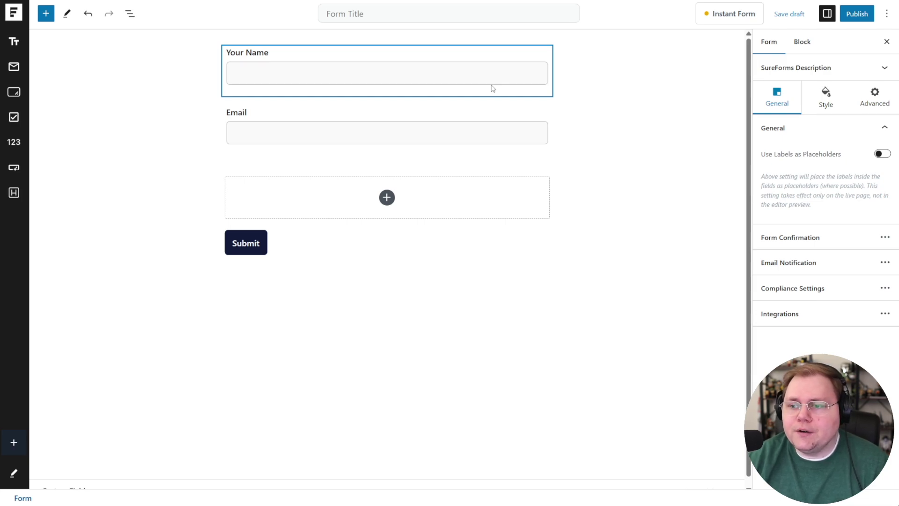
- Open Form Behavior, review the Admin Notification Email, then go to Integrations
{"action": "left_click", "coordinate": [817, 237]}
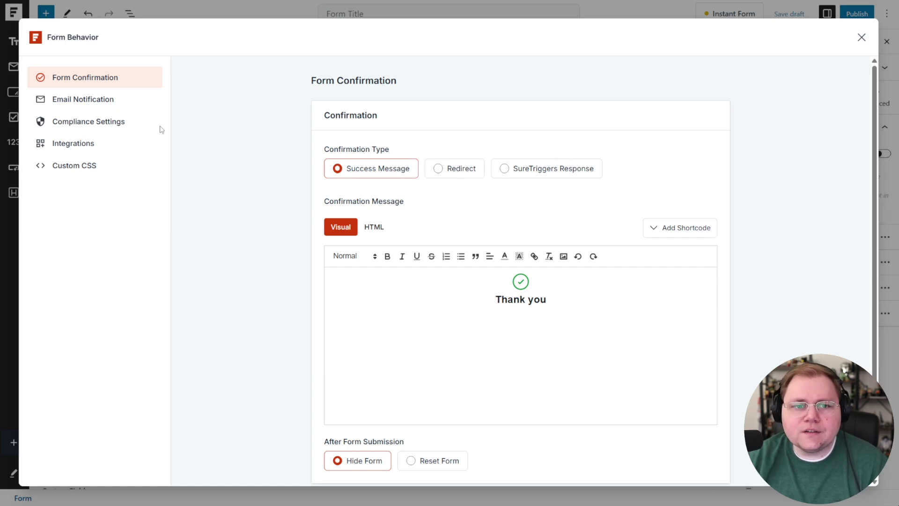
{"action": "left_click", "coordinate": [98, 101]}
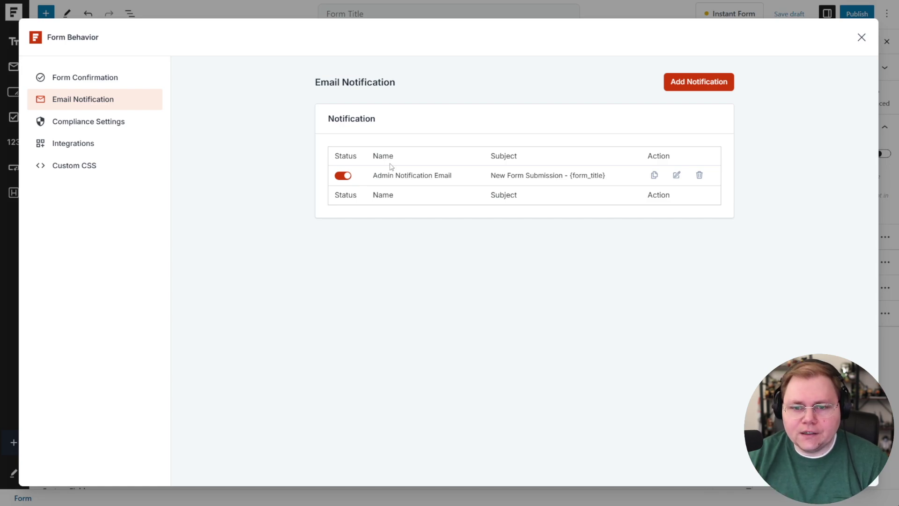
{"action": "left_click", "coordinate": [75, 143]}
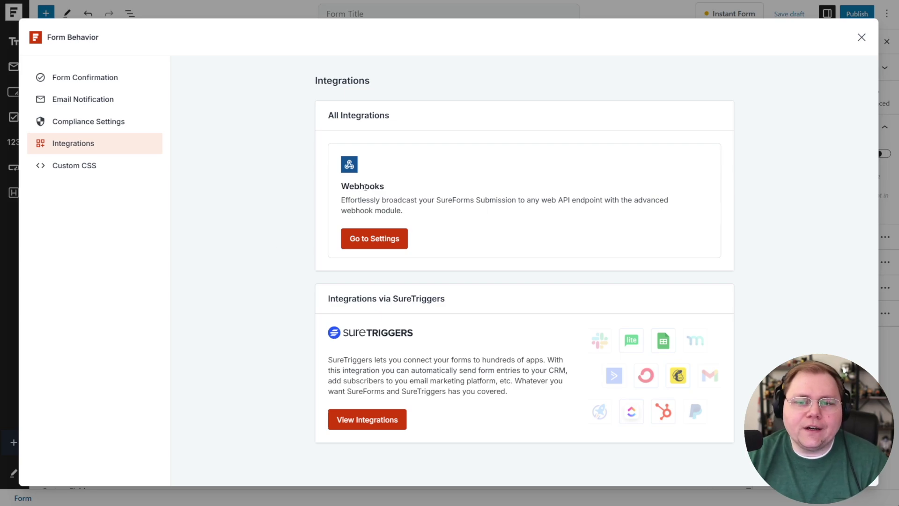
- Open the Webhooks settings and start a new blank webhook
{"action": "left_click_drag", "start_coordinate": [341, 182], "coordinate": [417, 213]}
{"action": "left_click", "coordinate": [430, 215]}
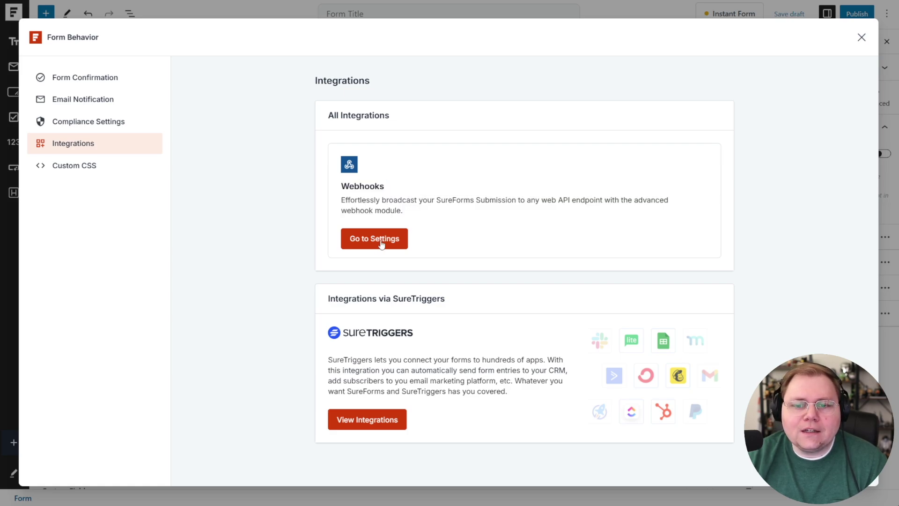
{"action": "left_click", "coordinate": [388, 242]}
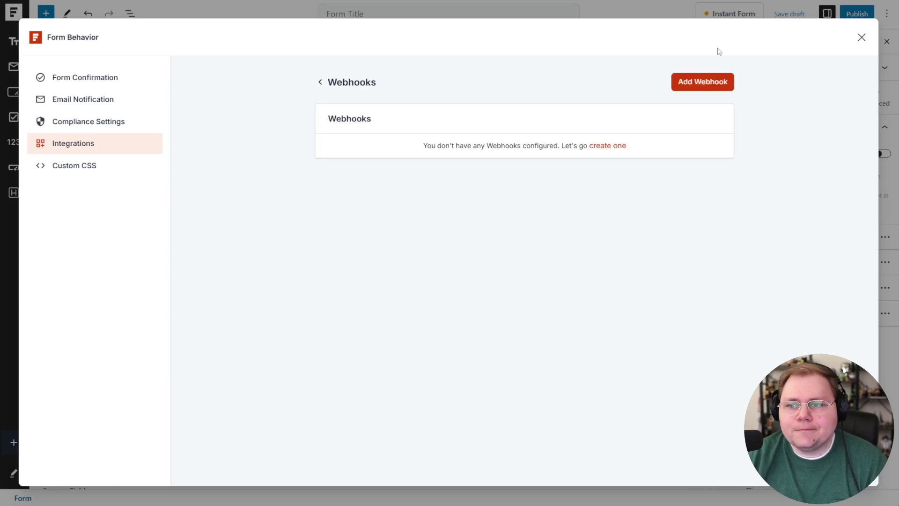
{"action": "left_click", "coordinate": [694, 89]}
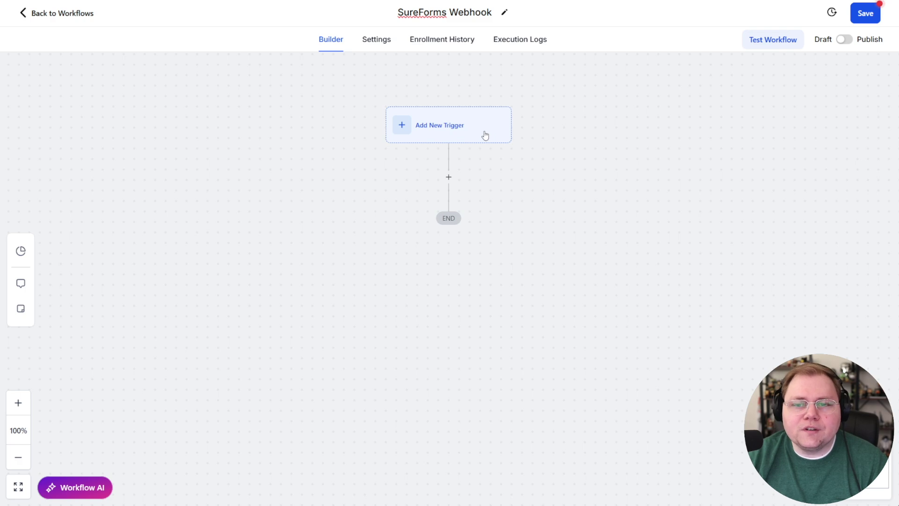
- Set the HighLevel workflow trigger to Inbound Webhook and copy its generated URL
{"action": "left_click", "coordinate": [448, 134]}
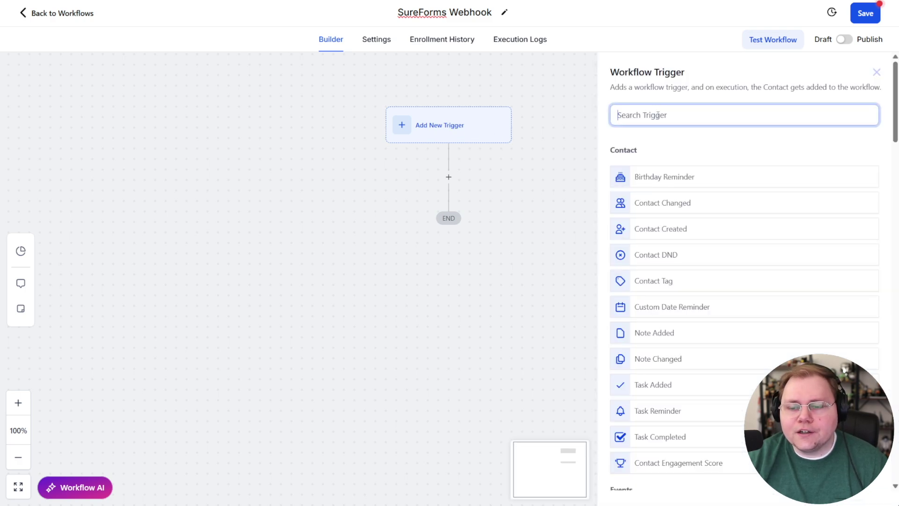
{"action": "type", "text": "web"}
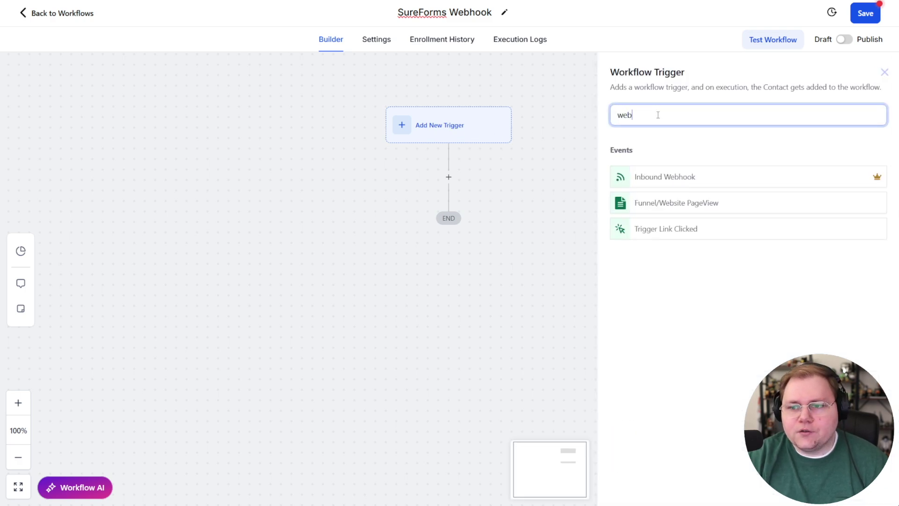
{"action": "left_click", "coordinate": [667, 181]}
{"action": "left_click", "coordinate": [876, 273]}
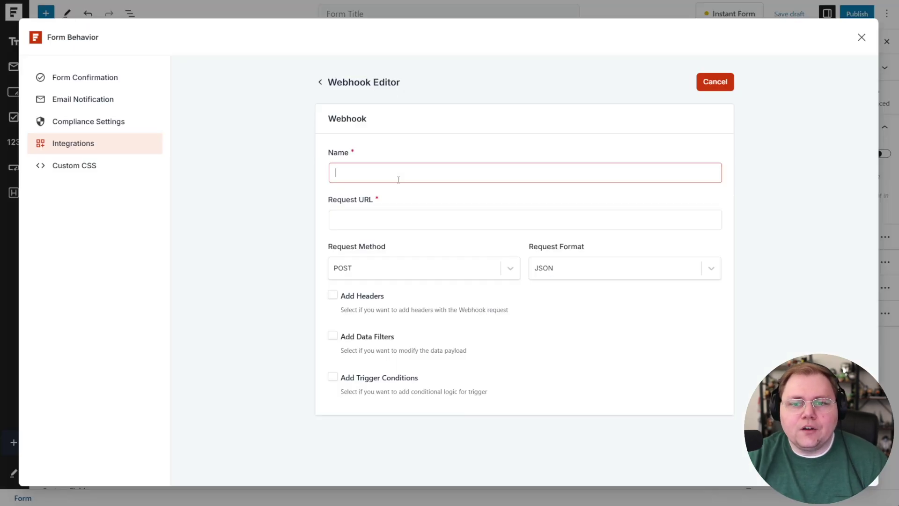
- Name the webhook 'Newsletter signup' and paste the HighLevel URL as its Request URL
{"action": "type", "text": "Newsletter signup"}
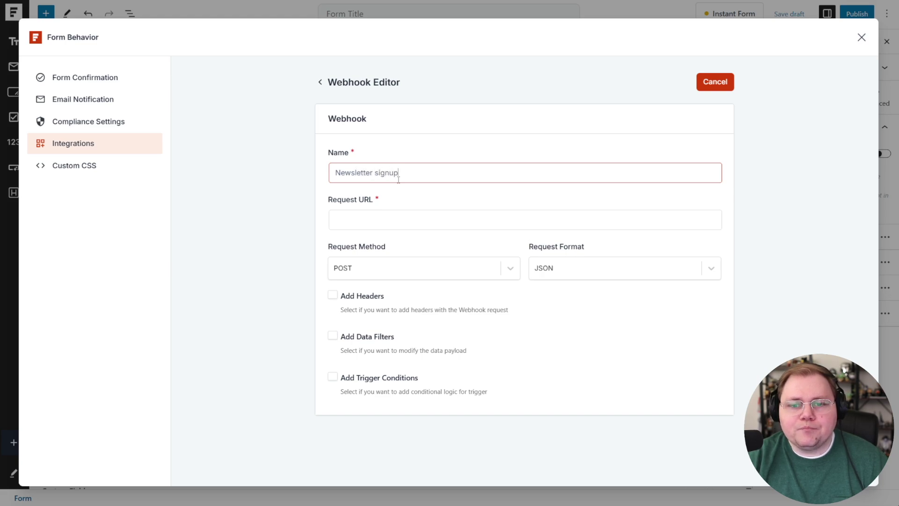
{"action": "key", "text": "Tab"}
{"action": "key", "text": "ctrl+v"}
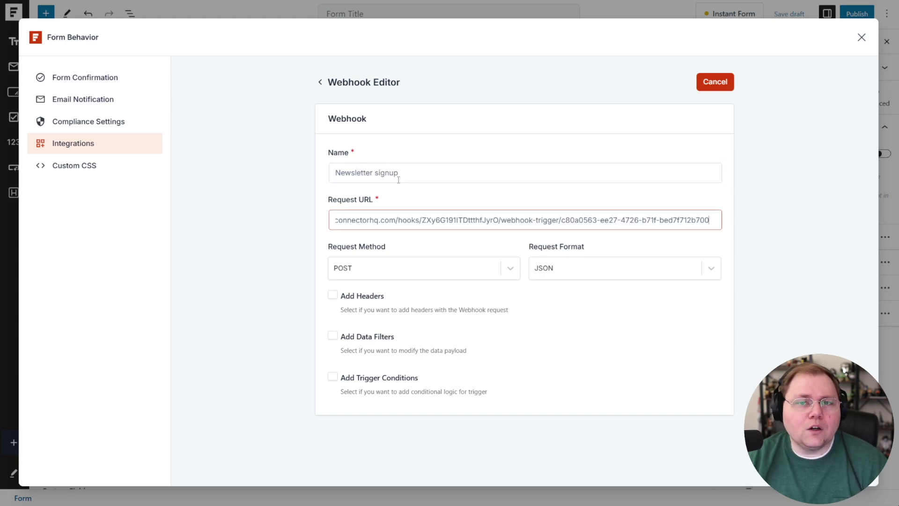
- Keep JSON as the request format and enable Add Data Filters
{"action": "left_click", "coordinate": [569, 277]}
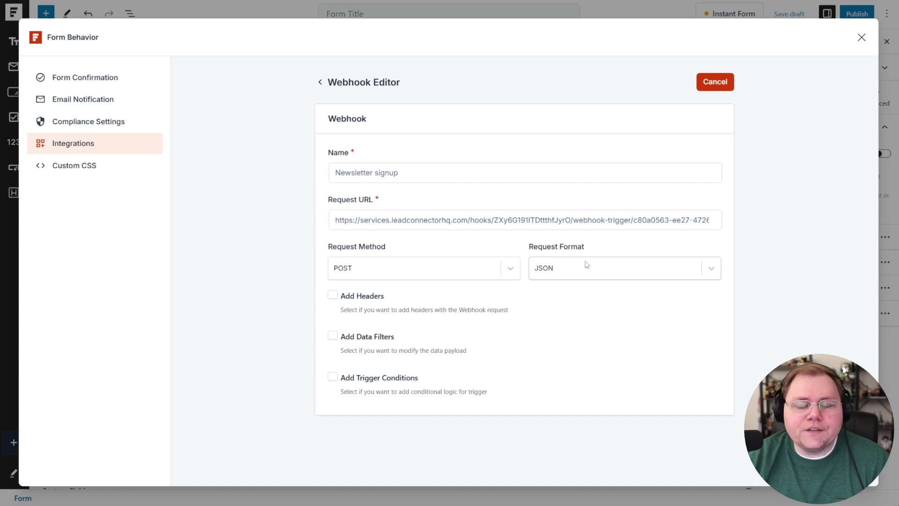
{"action": "left_click", "coordinate": [559, 275]}
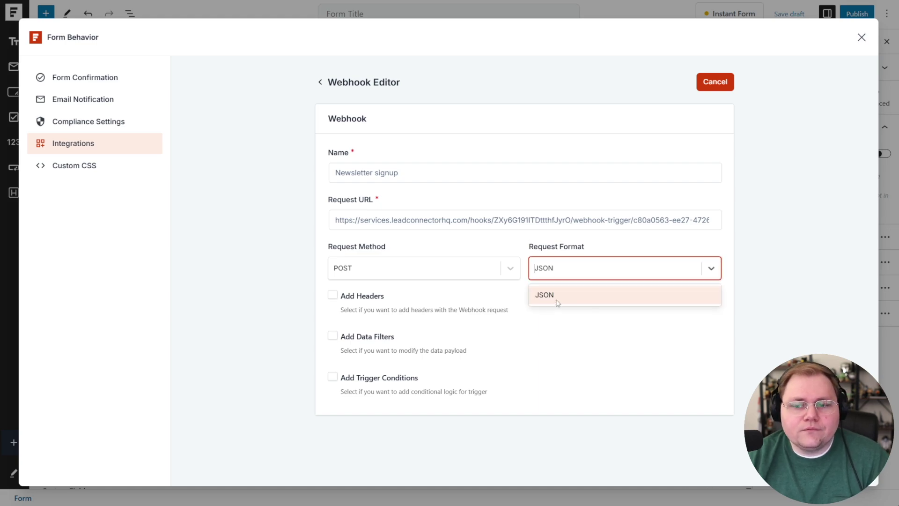
{"action": "left_click", "coordinate": [589, 331]}
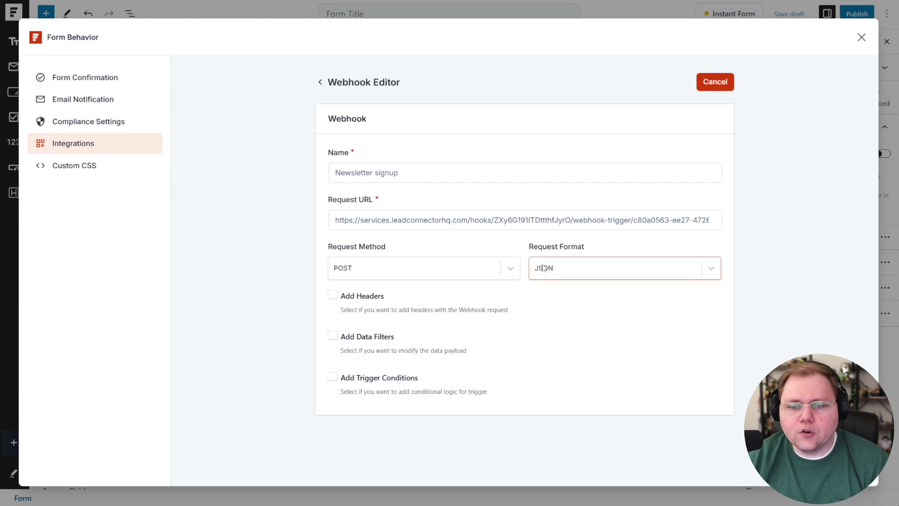
{"action": "left_click", "coordinate": [332, 338]}
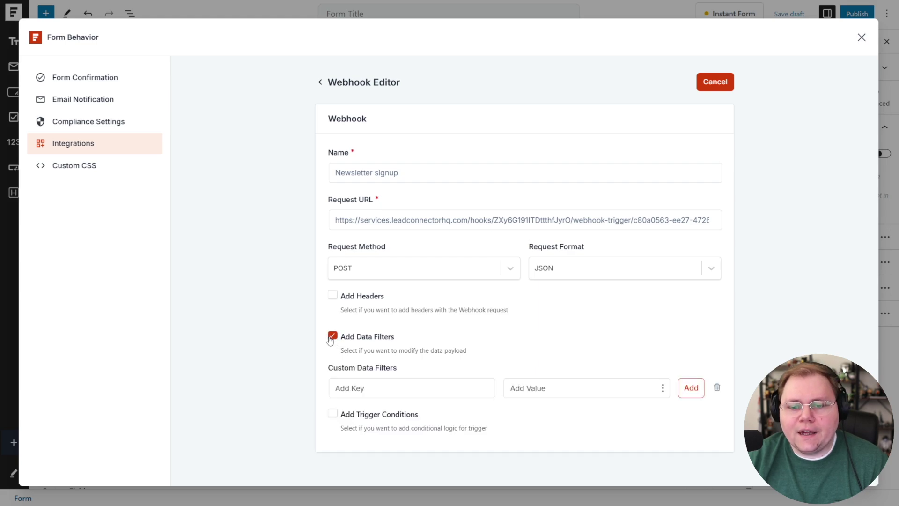
- Add a 'name' data filter mapped to the Your Name field, {form:srfm-input}
{"action": "left_click", "coordinate": [434, 387]}
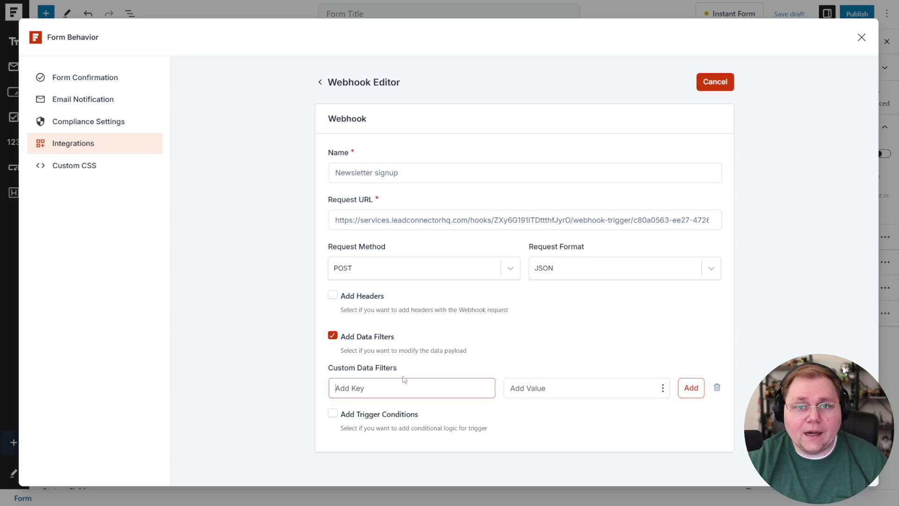
{"action": "type", "text": "name"}
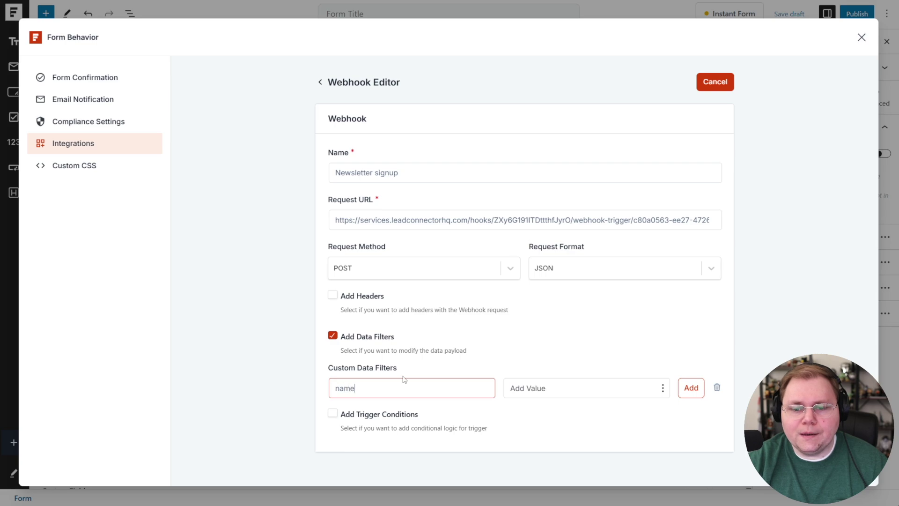
{"action": "left_click", "coordinate": [663, 391]}
{"action": "left_click", "coordinate": [664, 391]}
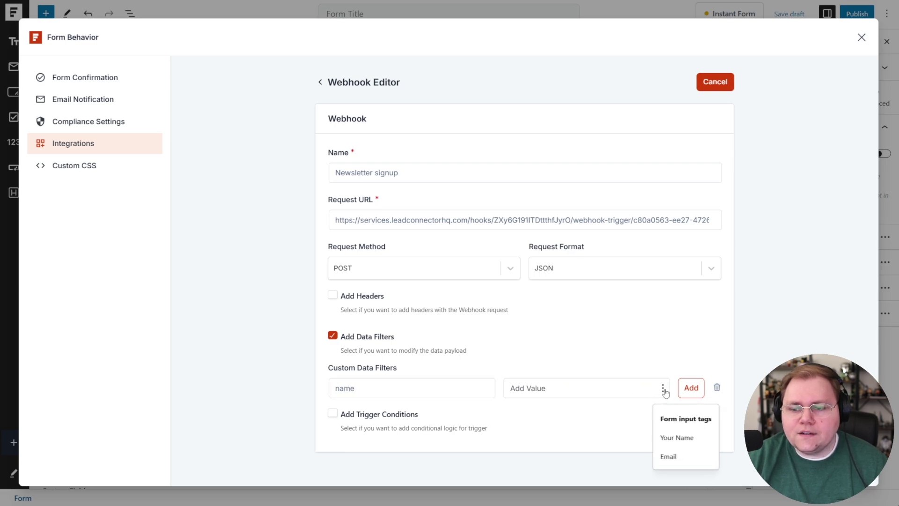
{"action": "left_click", "coordinate": [678, 438]}
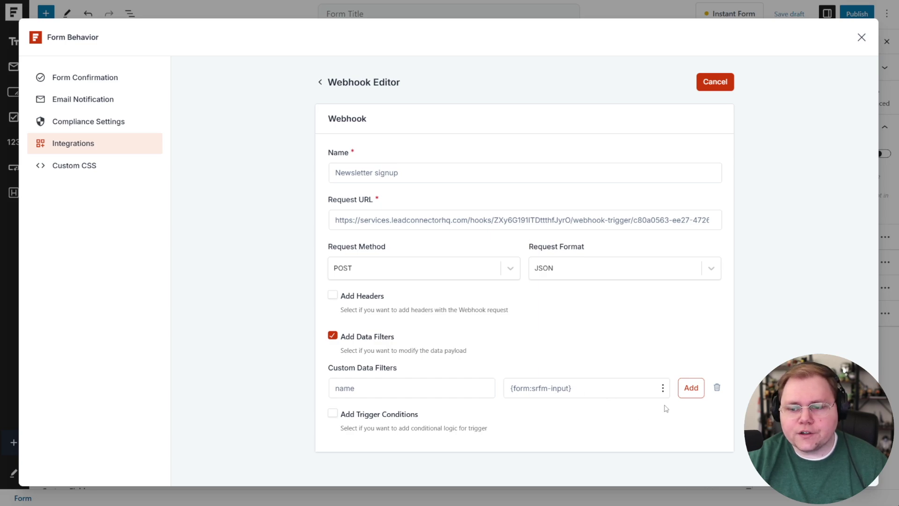
- Add an 'email' data filter mapped to the Email field, {form:srfm-email}
{"action": "left_click", "coordinate": [690, 391]}
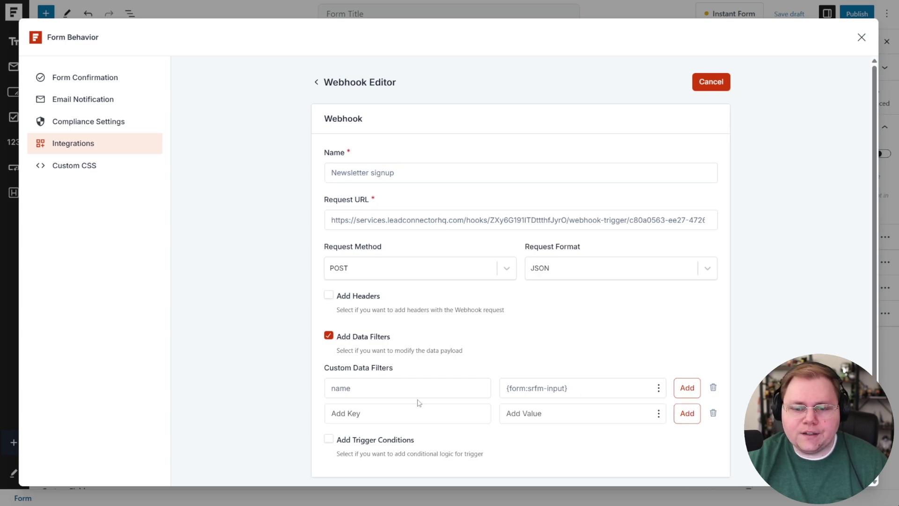
{"action": "left_click", "coordinate": [388, 408]}
{"action": "type", "text": "email"}
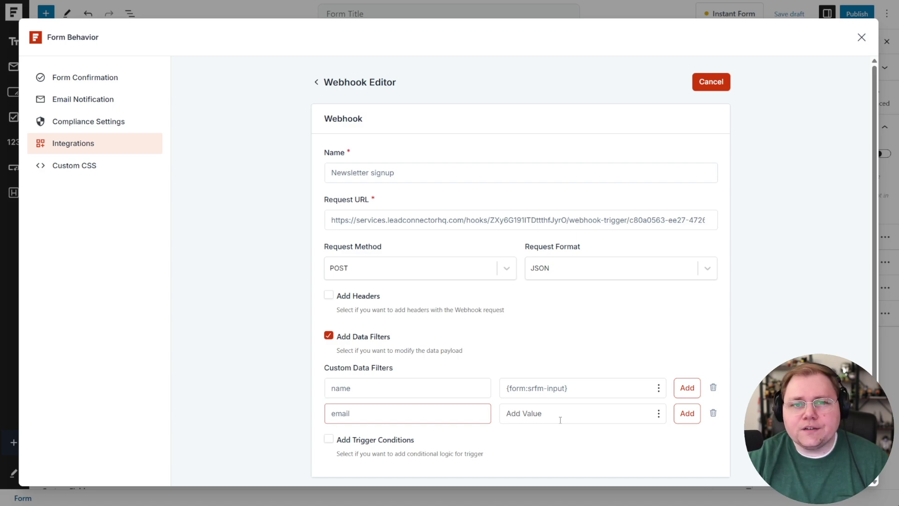
{"action": "double_click", "coordinate": [355, 389]}
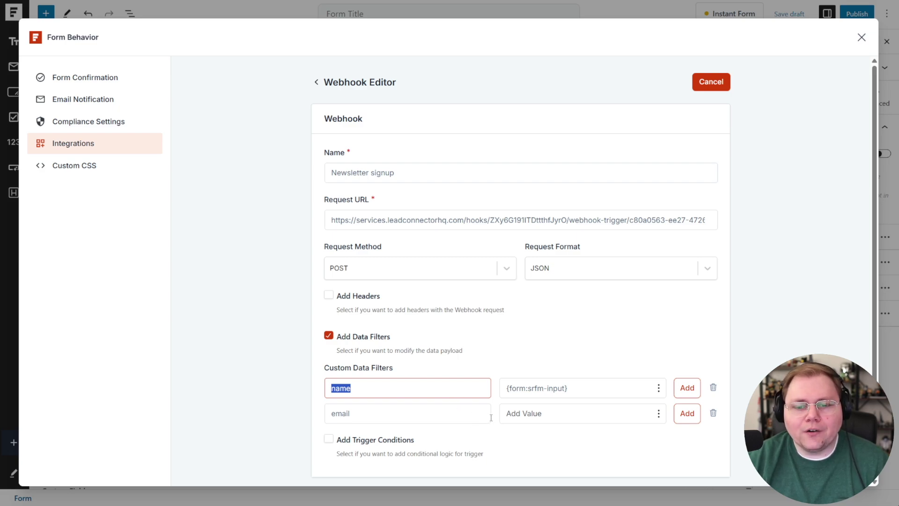
{"action": "left_click", "coordinate": [554, 413]}
{"action": "left_click", "coordinate": [658, 413]}
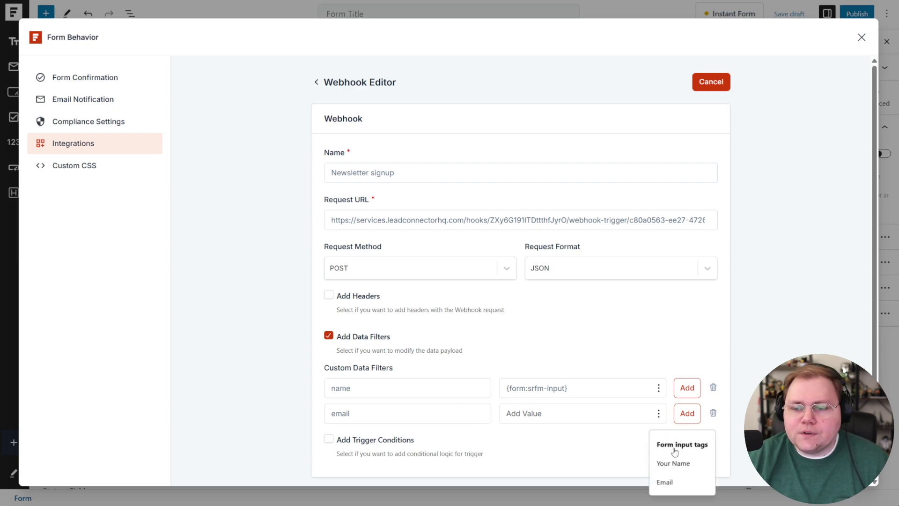
{"action": "left_click", "coordinate": [674, 481]}
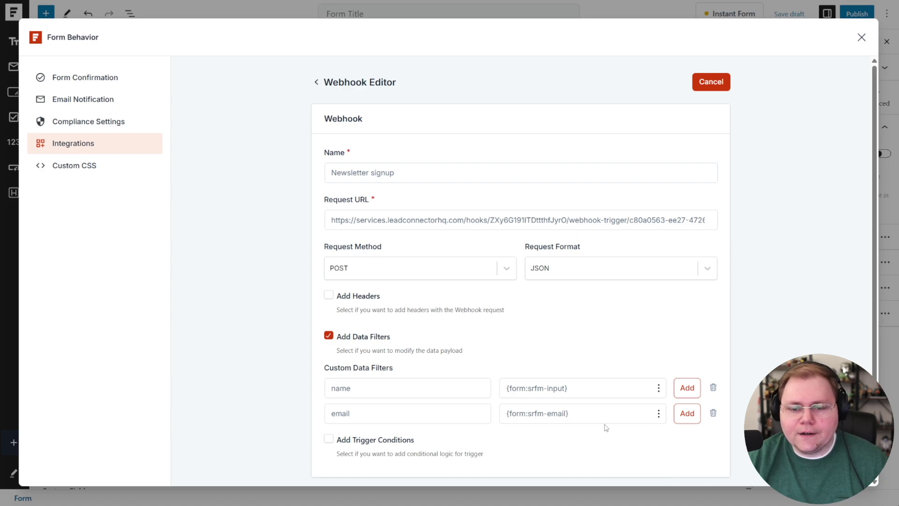
{"action": "scroll", "coordinate": [609, 377], "scroll_direction": "down", "scroll_amount": 1}
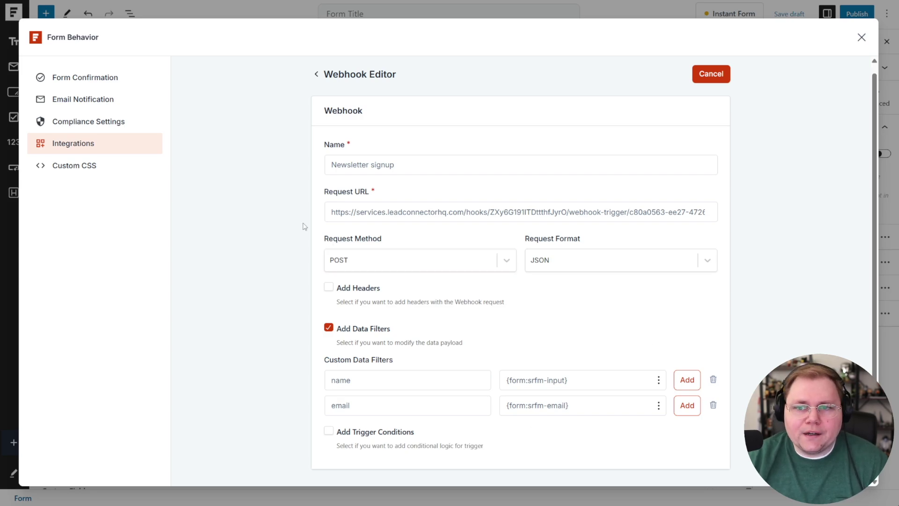
- Close Form Behavior and title the form 'Newsletter webhook demo'
{"action": "left_click", "coordinate": [860, 37]}
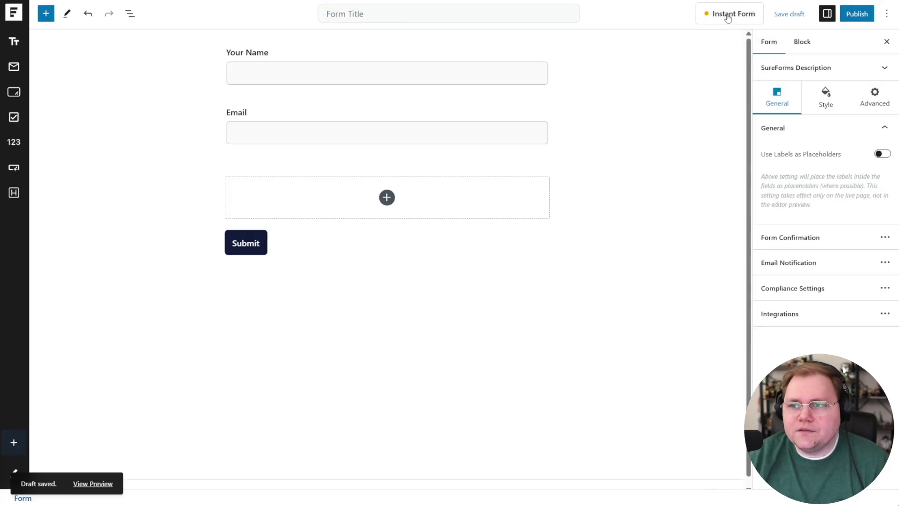
{"action": "left_click", "coordinate": [731, 15]}
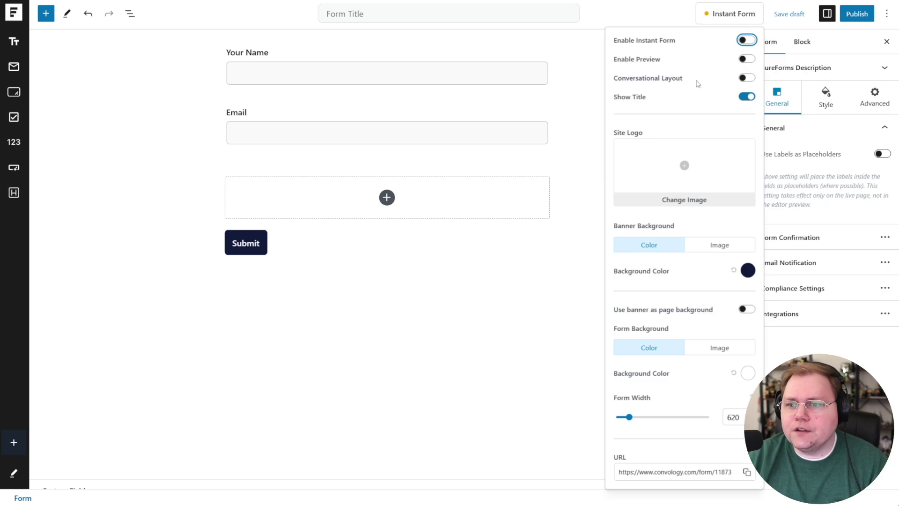
{"action": "left_click", "coordinate": [342, 21]}
{"action": "type", "text": "Ne"}
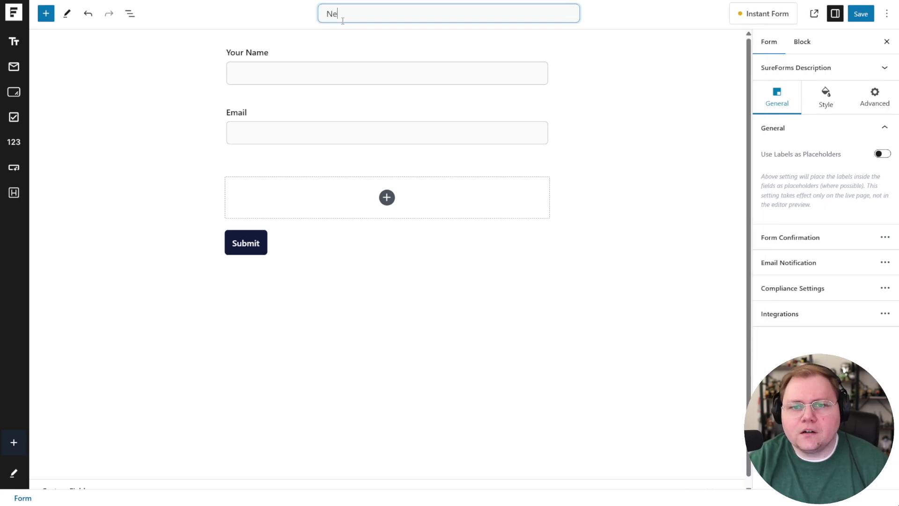
{"action": "type", "text": "wsletter webhook demo"}
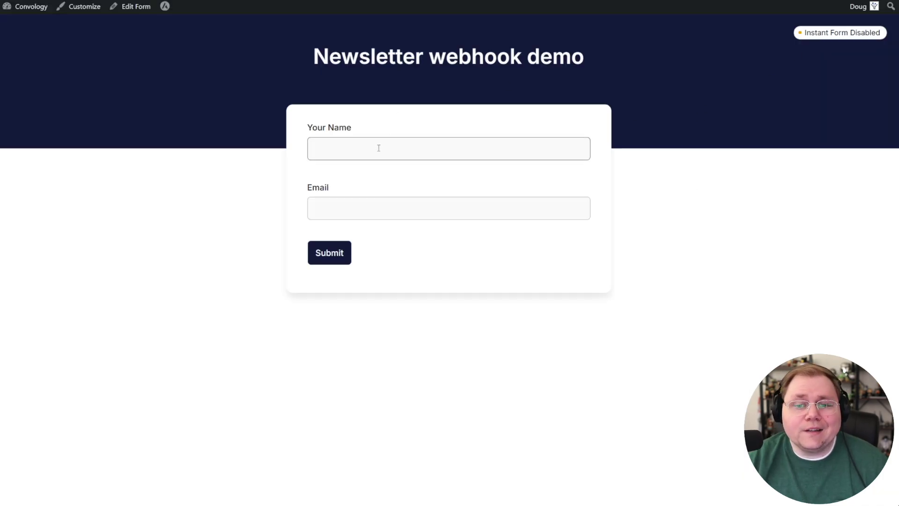
- Autofill a test name and e-mail on the live form and submit it
{"action": "left_click", "coordinate": [380, 175]}
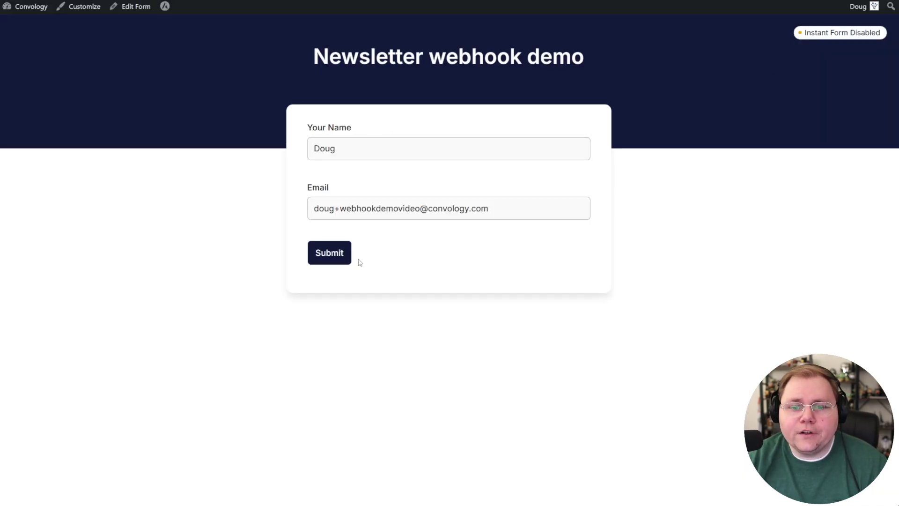
{"action": "left_click", "coordinate": [333, 259]}
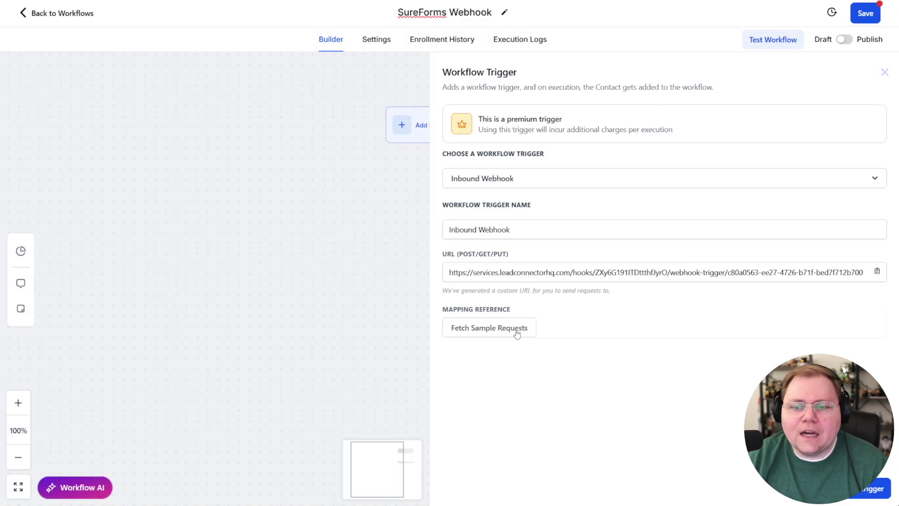
- Fetch the webhook's sample requests and map Create Contact's Full Name to the webhook's name value
{"action": "left_click", "coordinate": [517, 334]}
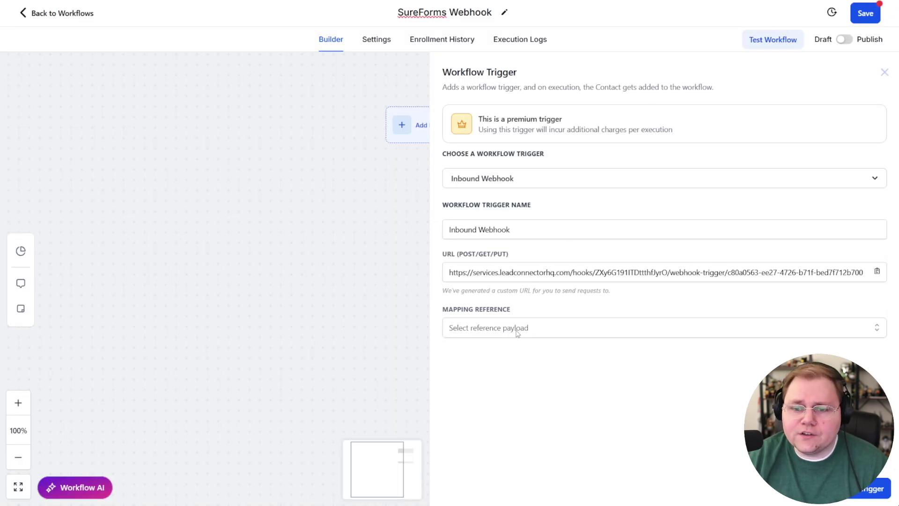
{"action": "left_click", "coordinate": [517, 329]}
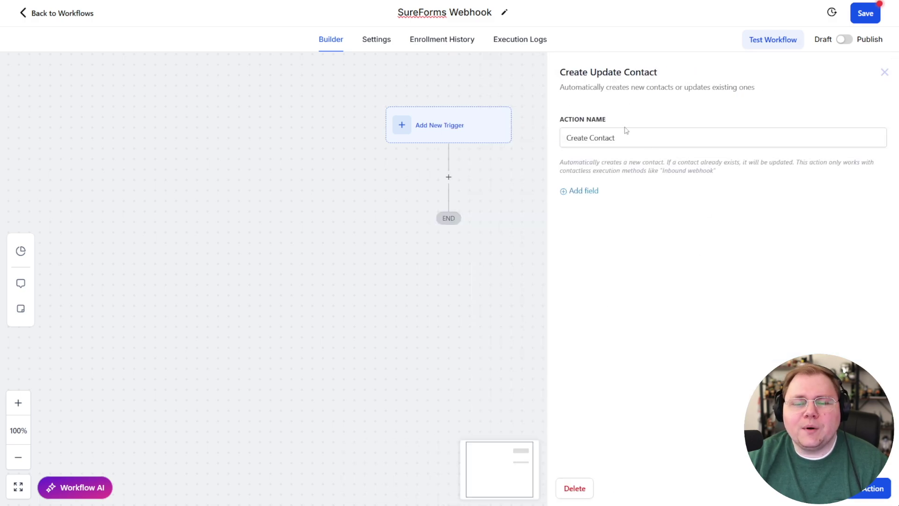
{"action": "left_click", "coordinate": [593, 190]}
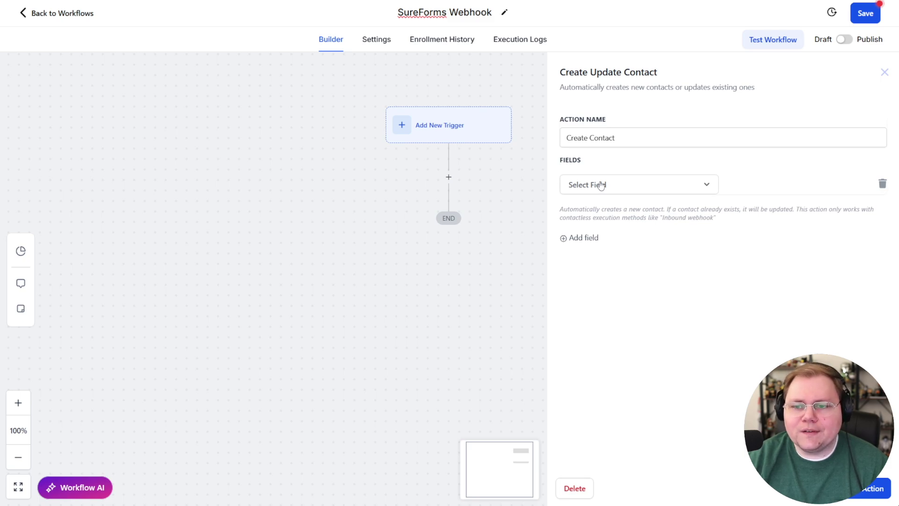
{"action": "left_click", "coordinate": [601, 186]}
{"action": "scroll", "coordinate": [640, 280], "scroll_direction": "down", "scroll_amount": 4}
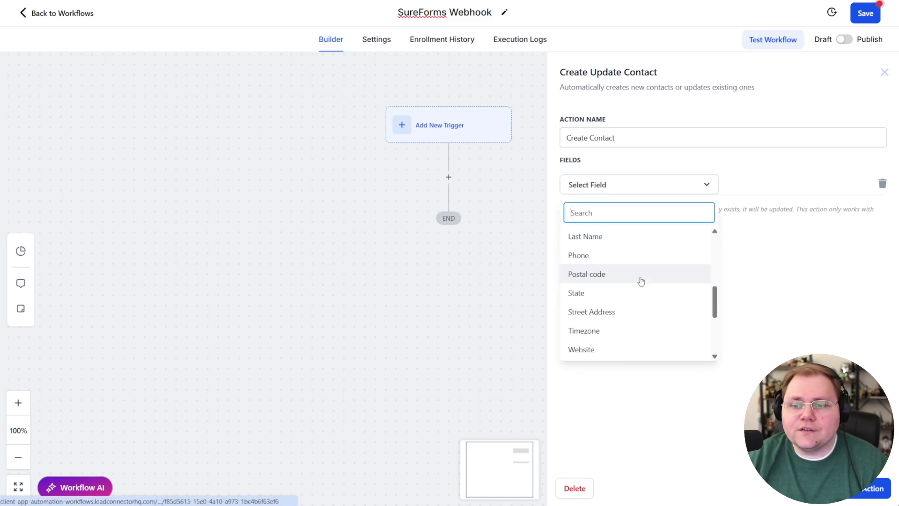
{"action": "scroll", "coordinate": [641, 281], "scroll_direction": "down", "scroll_amount": 3}
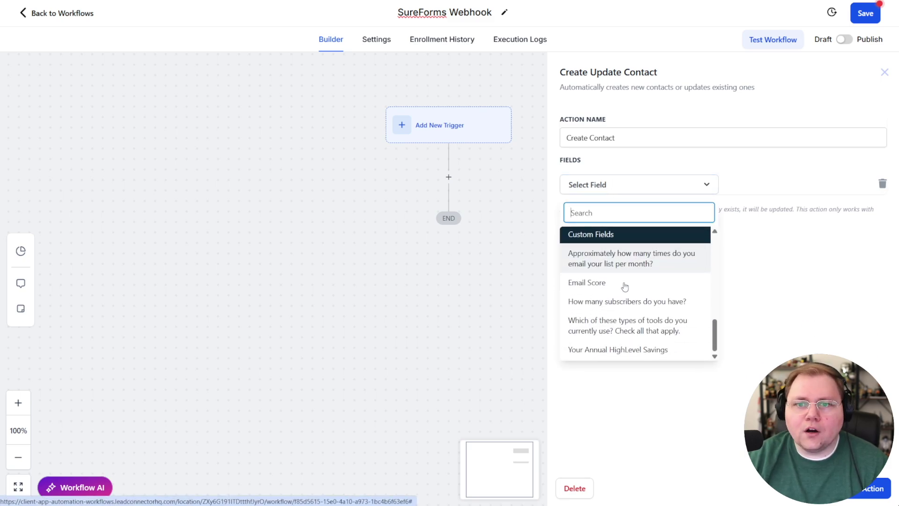
{"action": "scroll", "coordinate": [625, 287], "scroll_direction": "up", "scroll_amount": 5}
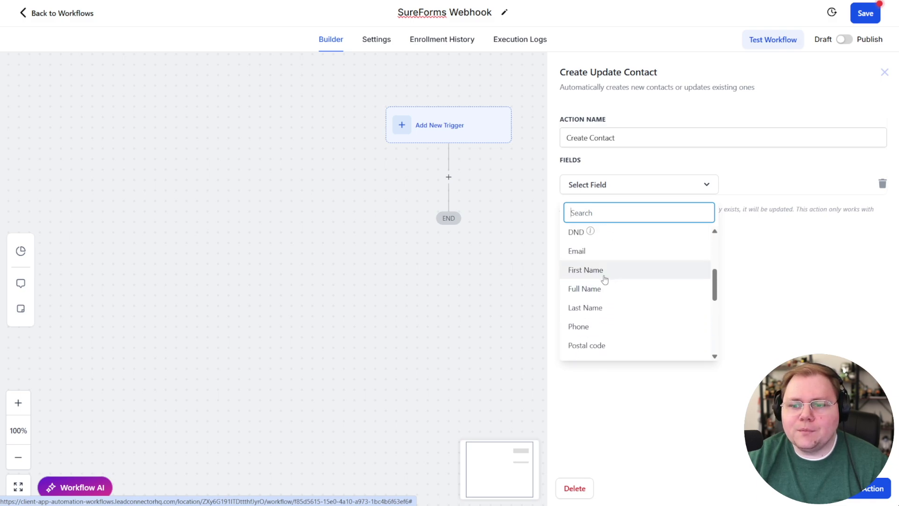
{"action": "left_click", "coordinate": [594, 290]}
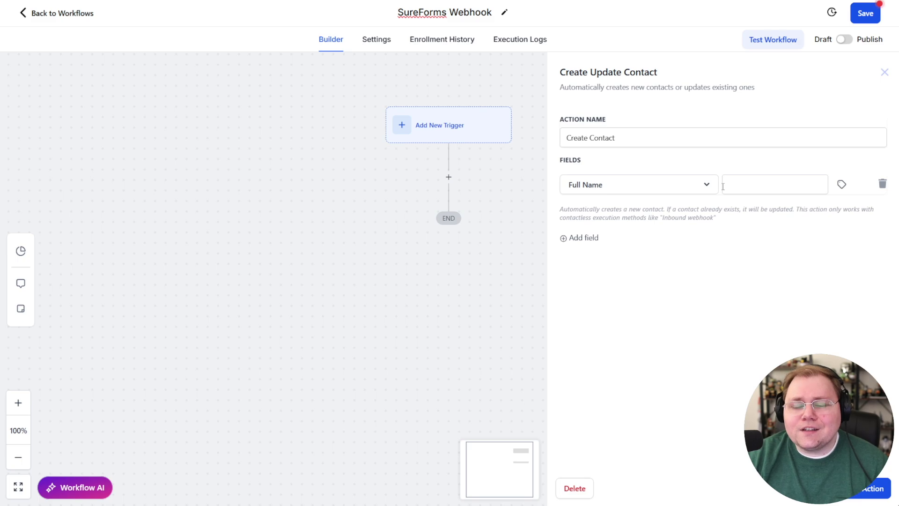
{"action": "left_click", "coordinate": [812, 184]}
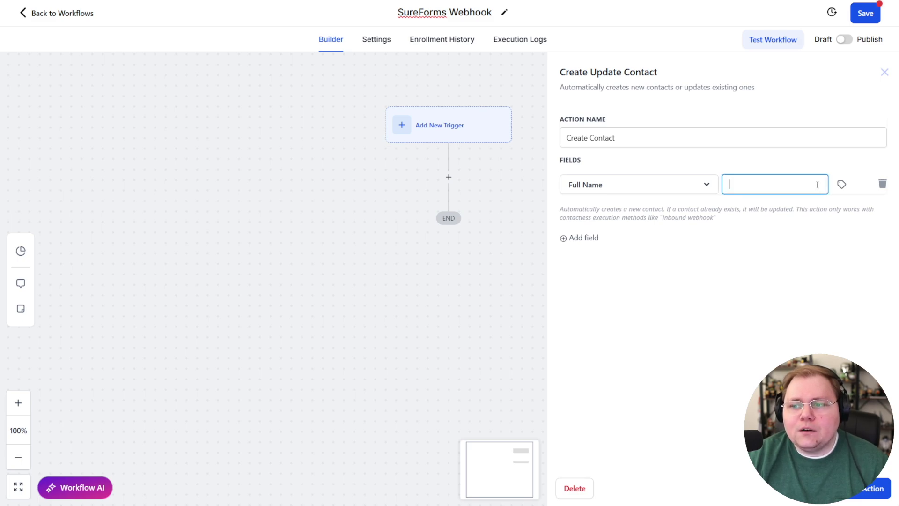
{"action": "left_click", "coordinate": [841, 185]}
{"action": "left_click", "coordinate": [835, 232]}
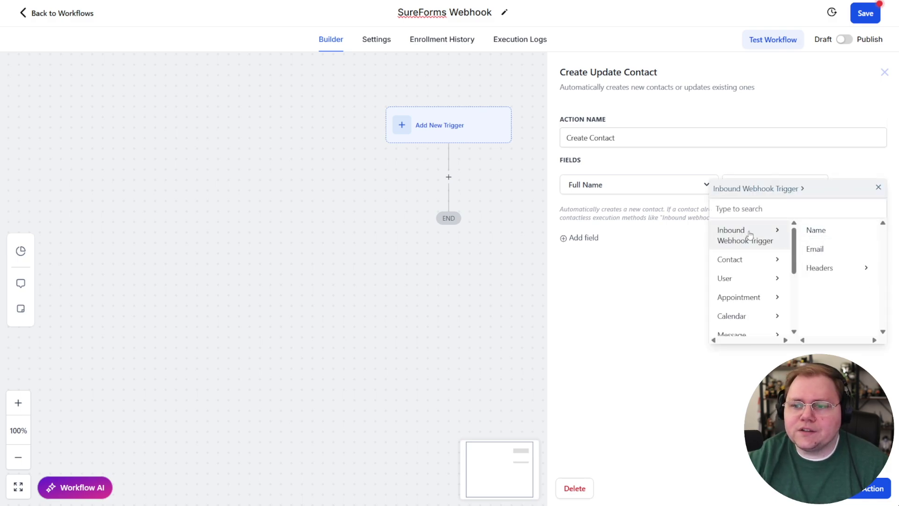
{"action": "left_click", "coordinate": [822, 234]}
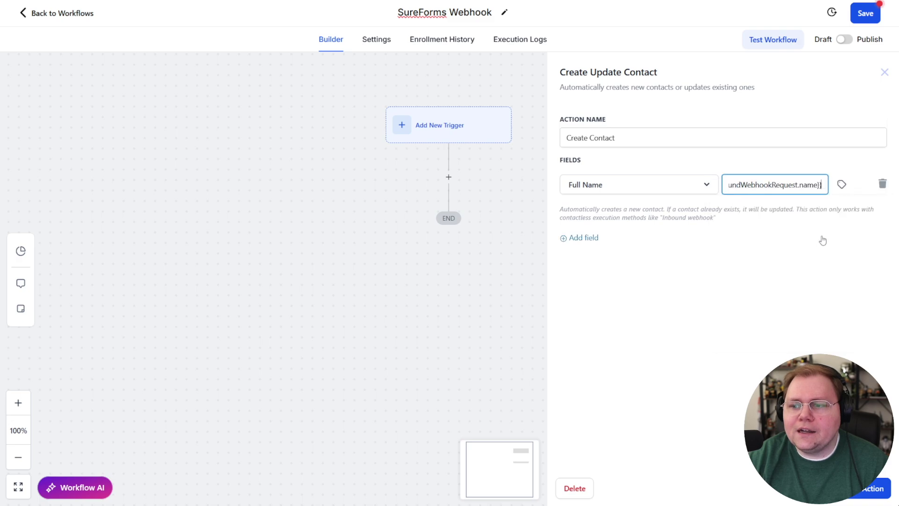
- Add an Email field mapped to the webhook's email value and save the Create Contact step
{"action": "left_click", "coordinate": [608, 238]}
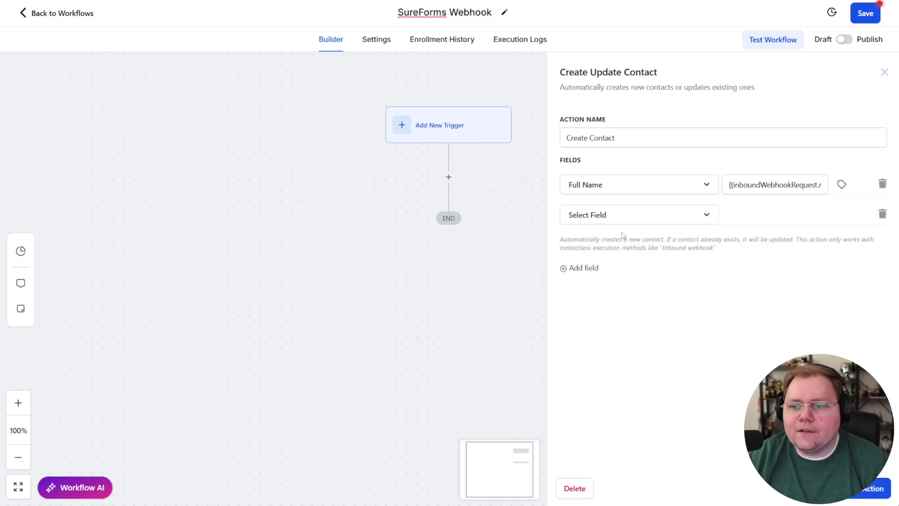
{"action": "left_click", "coordinate": [619, 216]}
{"action": "scroll", "coordinate": [623, 344], "scroll_direction": "down", "scroll_amount": 1}
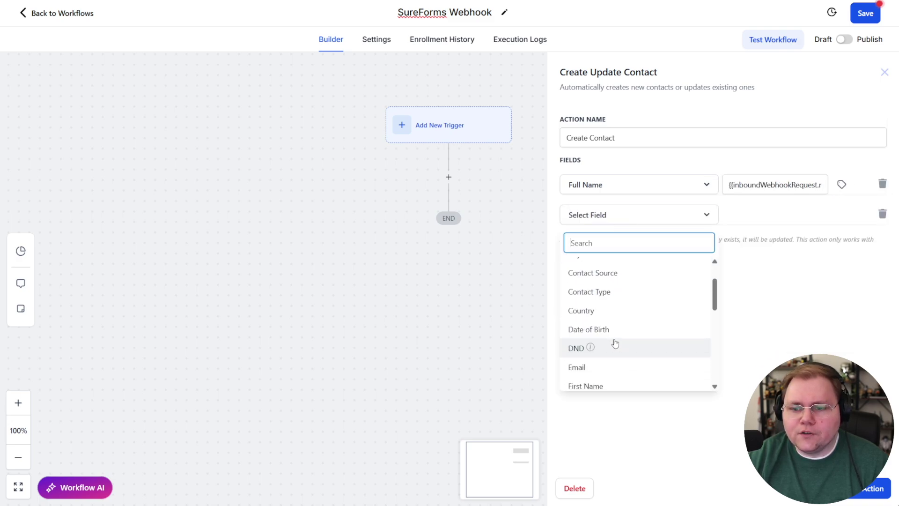
{"action": "left_click", "coordinate": [586, 365]}
{"action": "left_click", "coordinate": [841, 216]}
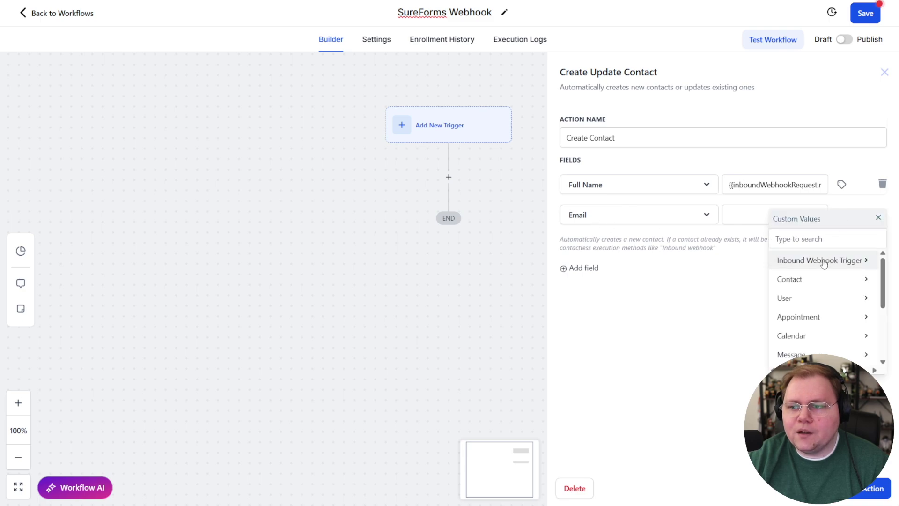
{"action": "left_click", "coordinate": [827, 260]}
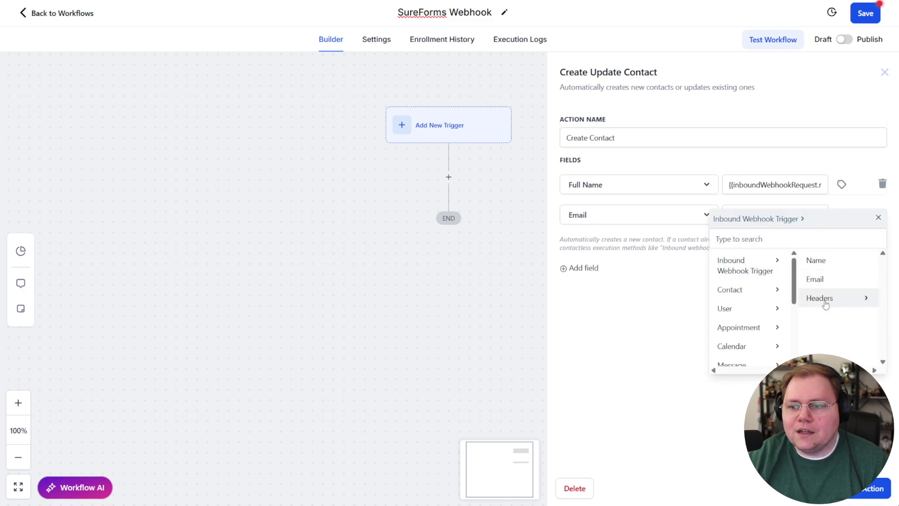
{"action": "left_click", "coordinate": [816, 279]}
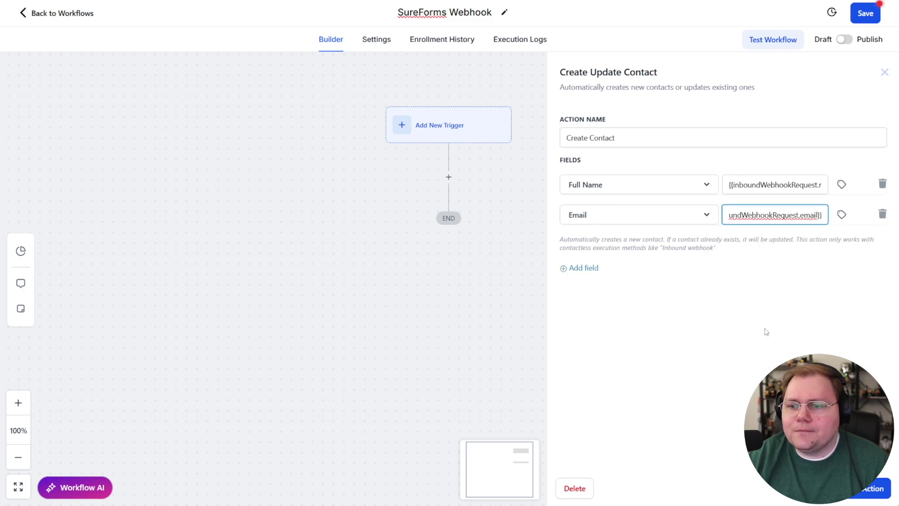
{"action": "left_click", "coordinate": [533, 300]}
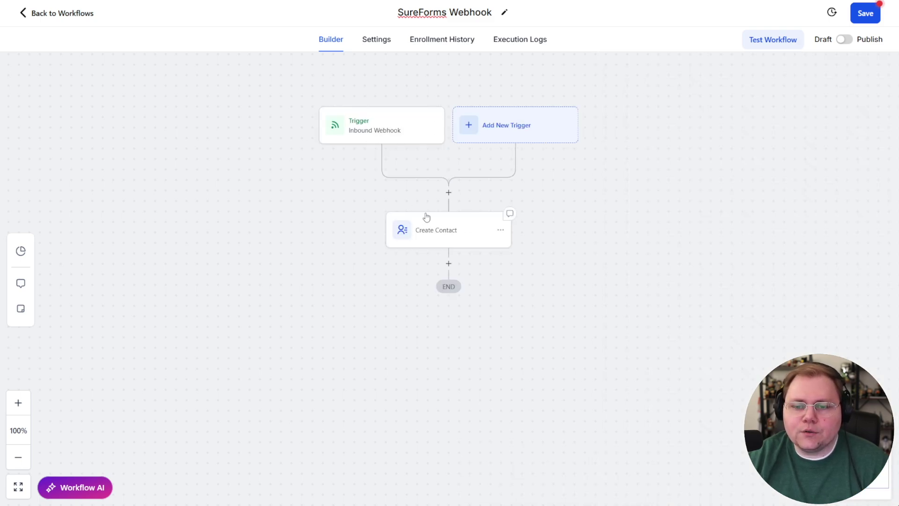
- Add an Add Contact Tag action after Create Contact that applies the 'newsletter' tag, and save it
{"action": "left_click", "coordinate": [448, 263]}
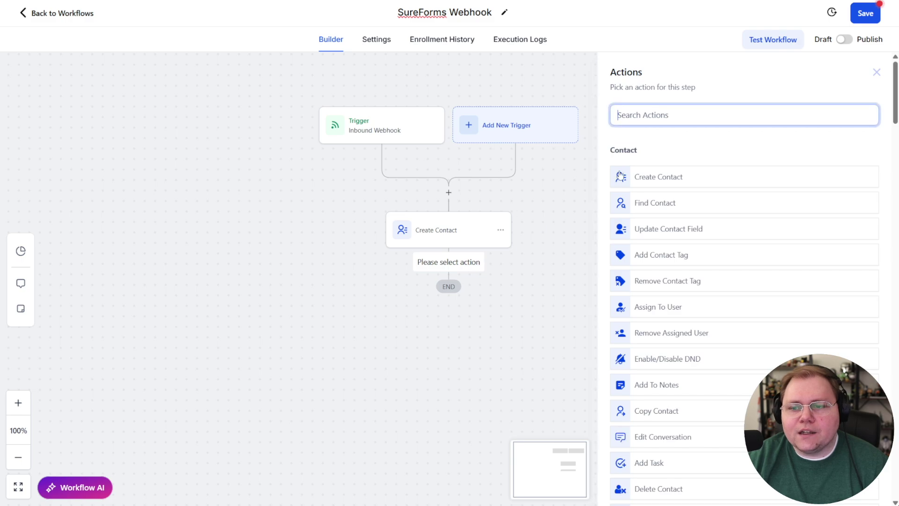
{"action": "type", "text": "Tag"}
{"action": "left_click", "coordinate": [658, 171]}
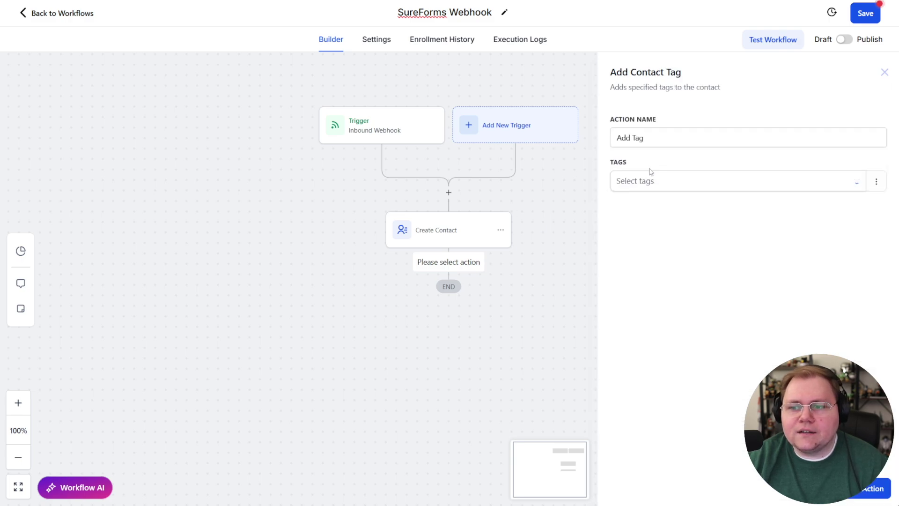
{"action": "left_click", "coordinate": [632, 182]}
{"action": "type", "text": "newsletter"}
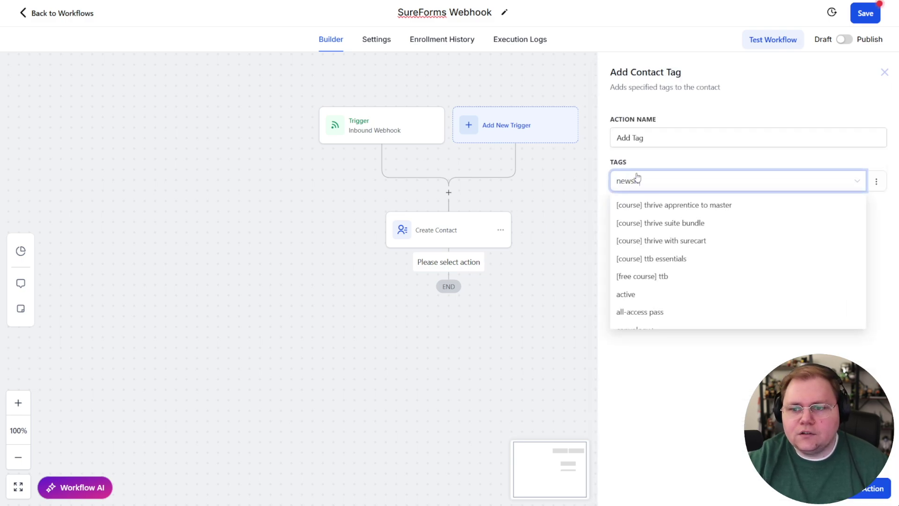
{"action": "left_click", "coordinate": [645, 203]}
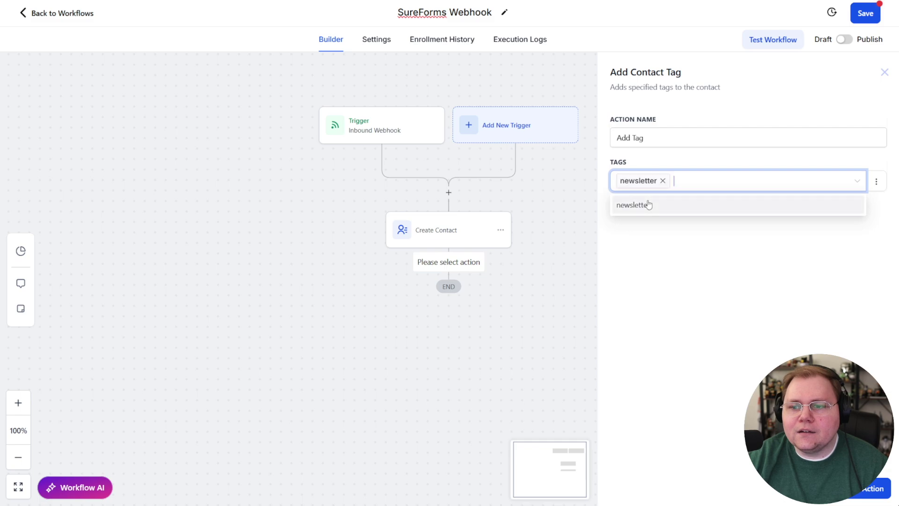
{"action": "left_click", "coordinate": [871, 488]}
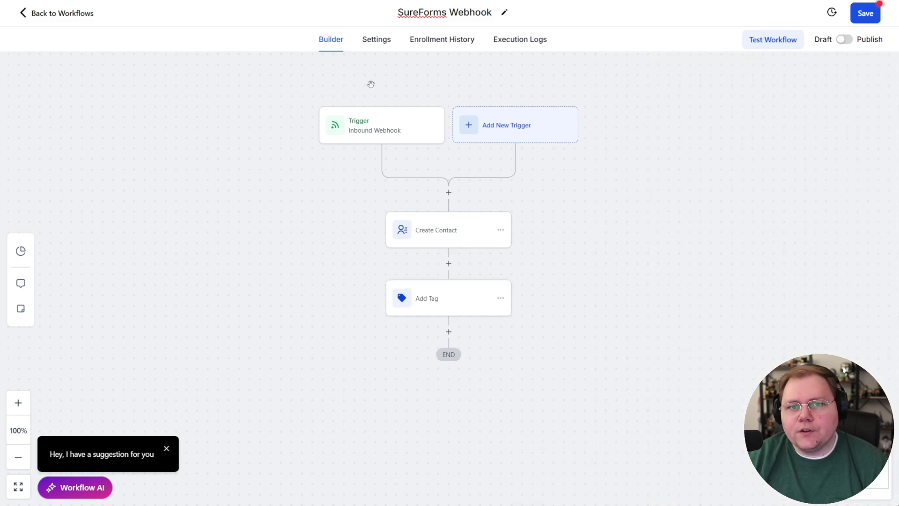